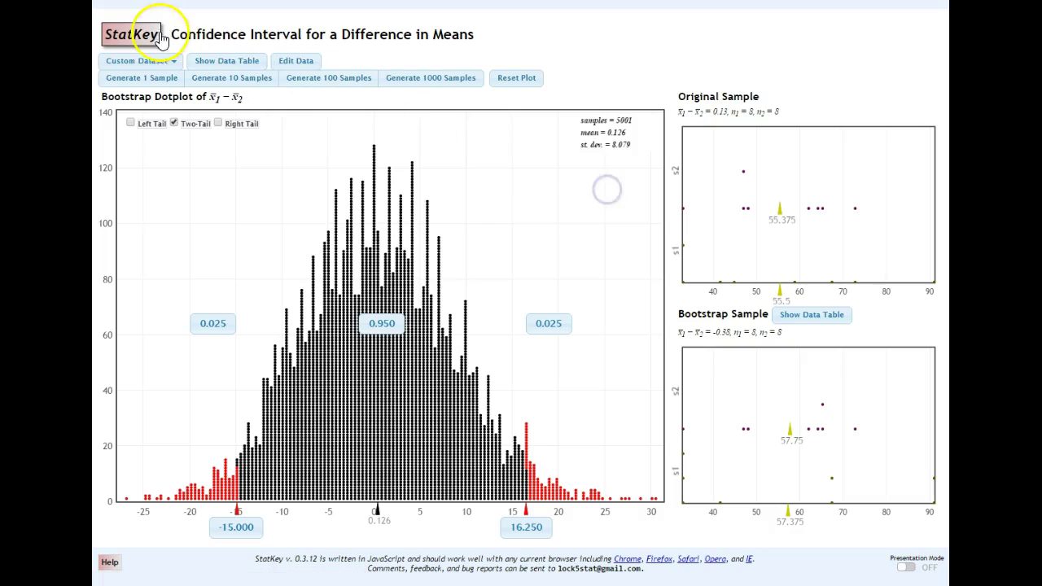
- Open Test for Difference in Means and load data s1: 33, 33, 42, 45, 59, 68, 73, 91; s2: 33, 47, 48, 49, 62, 65, 66, 73
click(134, 35)
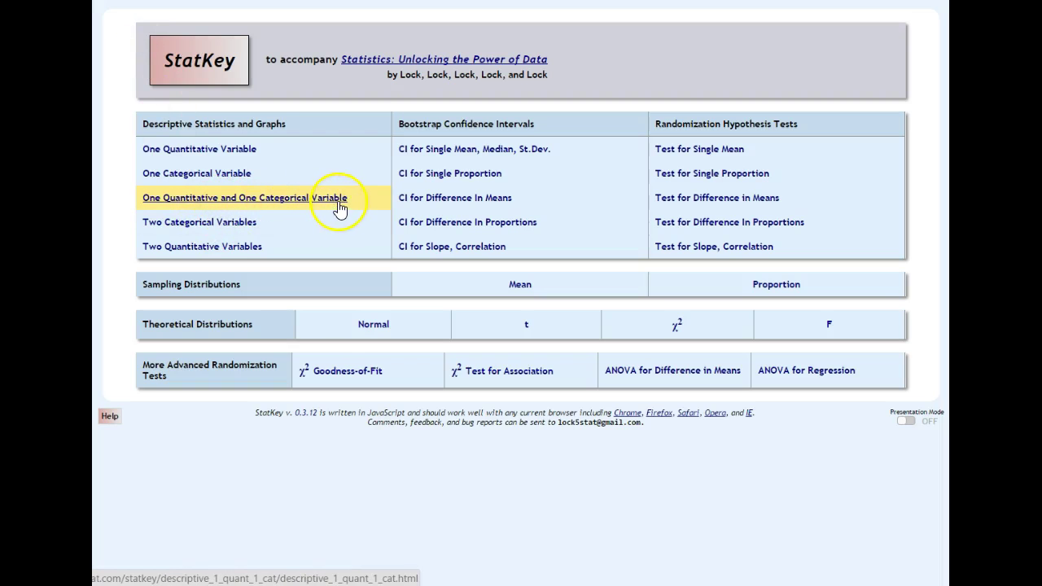
click(687, 204)
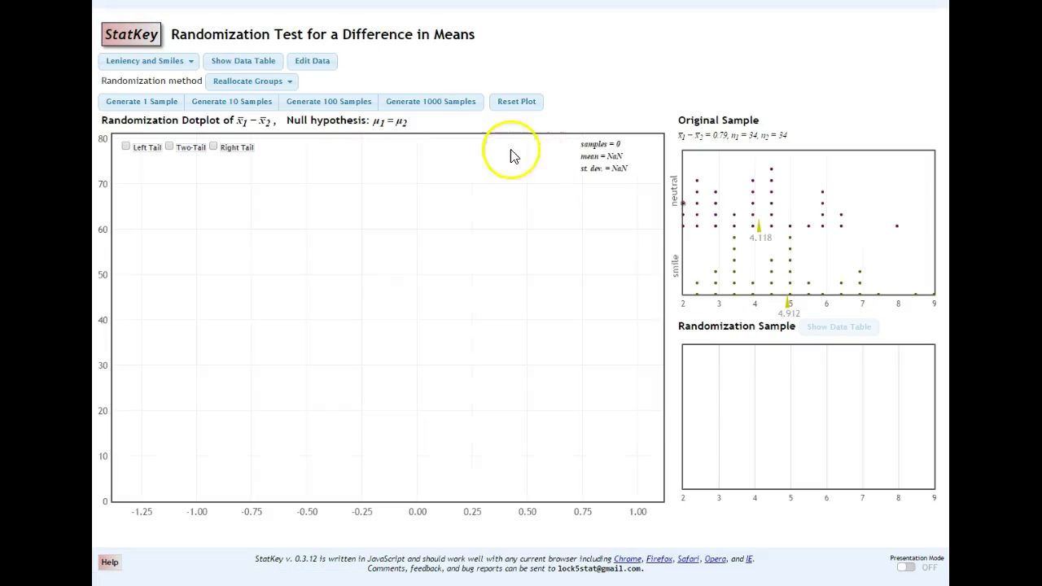
click(312, 61)
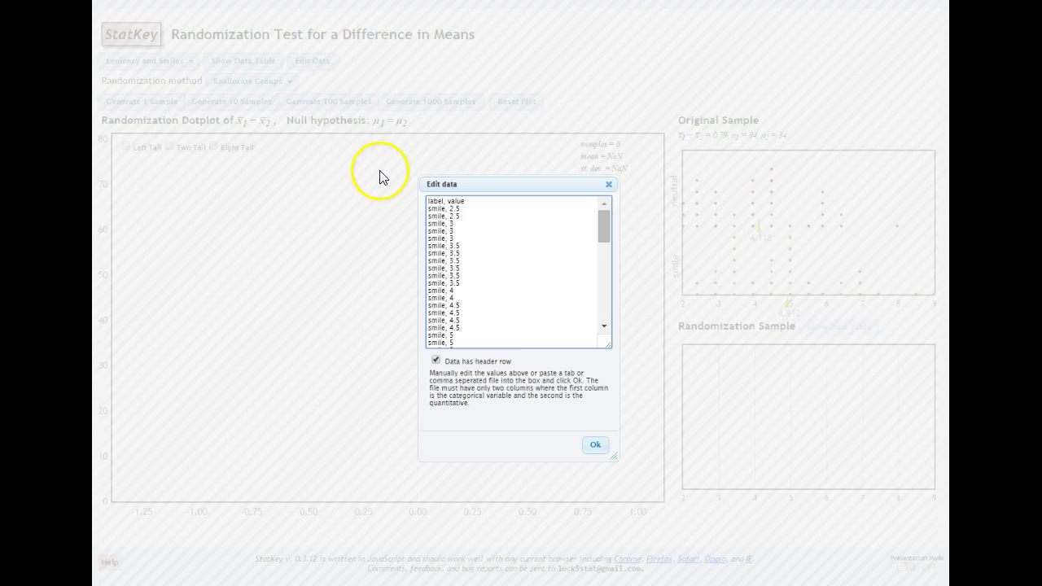
key(ctrl+a)
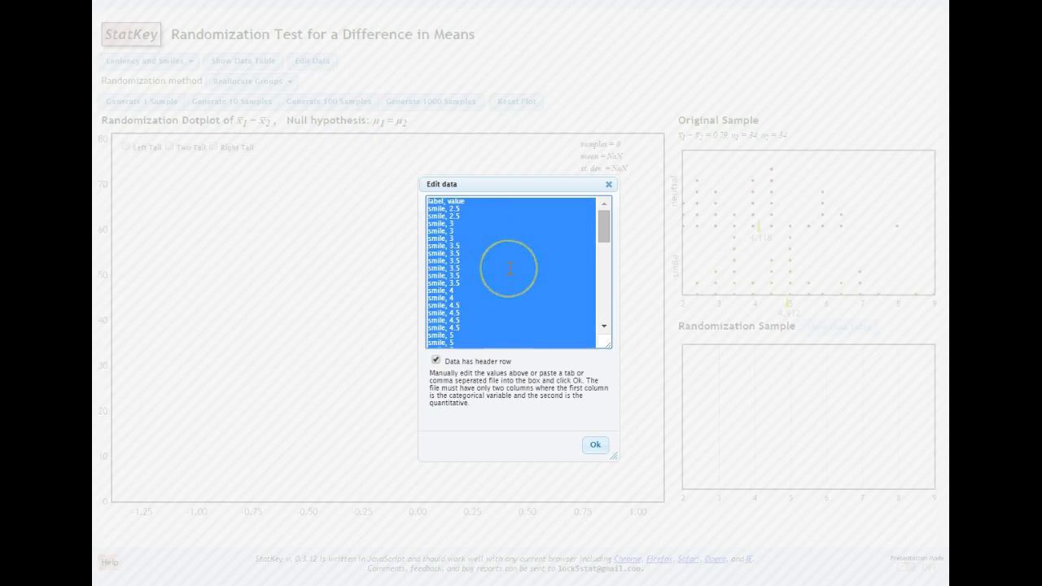
text(label, value s1, 33 s1, 33 s1, 42 s1, 45 s1, 59 s1, 68 s1, 73 s1, 91 s2, 33 s2, 47 s2, 48 s2, 49 s2, 62 s2, 65 s2, 66 s2, 73)
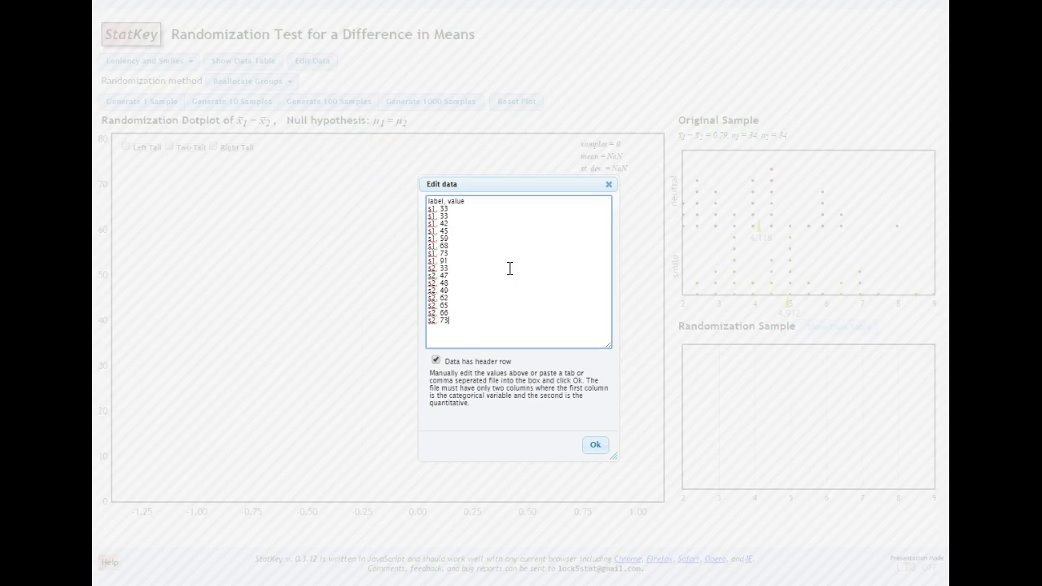
click(595, 450)
click(594, 448)
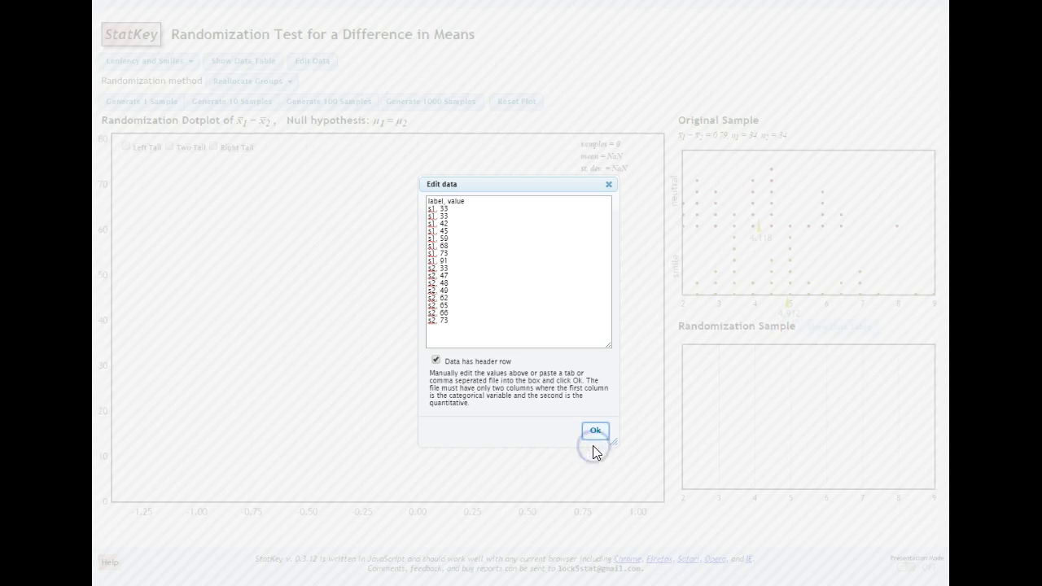
click(599, 429)
click(568, 432)
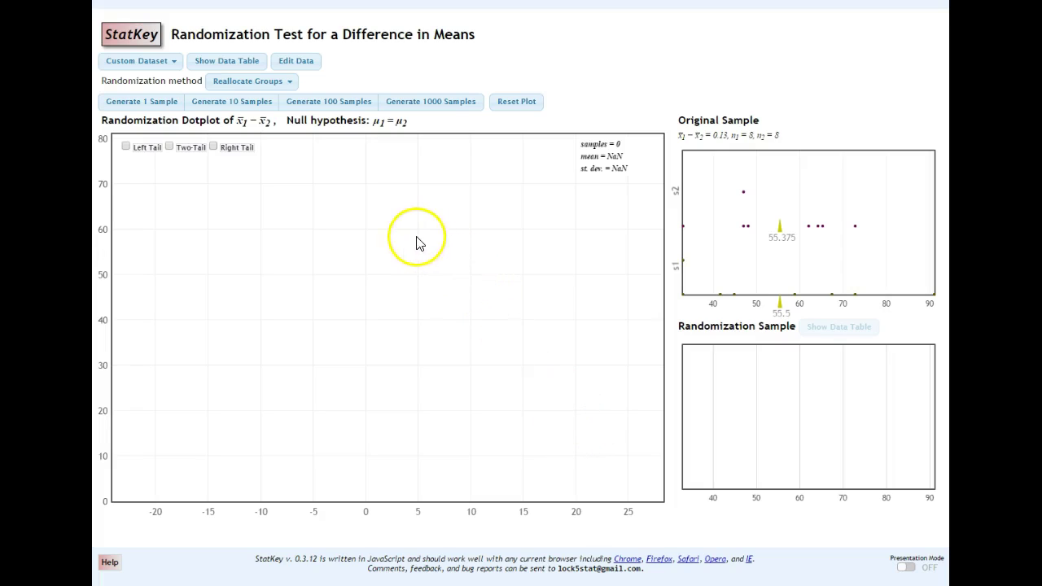
- Generate a single randomization sample from the custom dataset under the null hypothesis of equal means
click(376, 123)
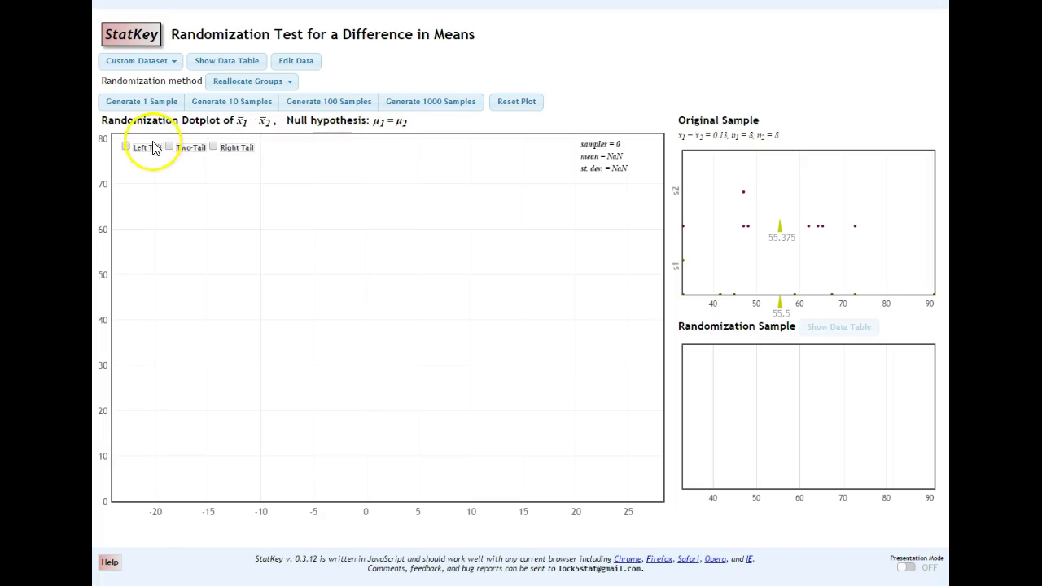
click(143, 107)
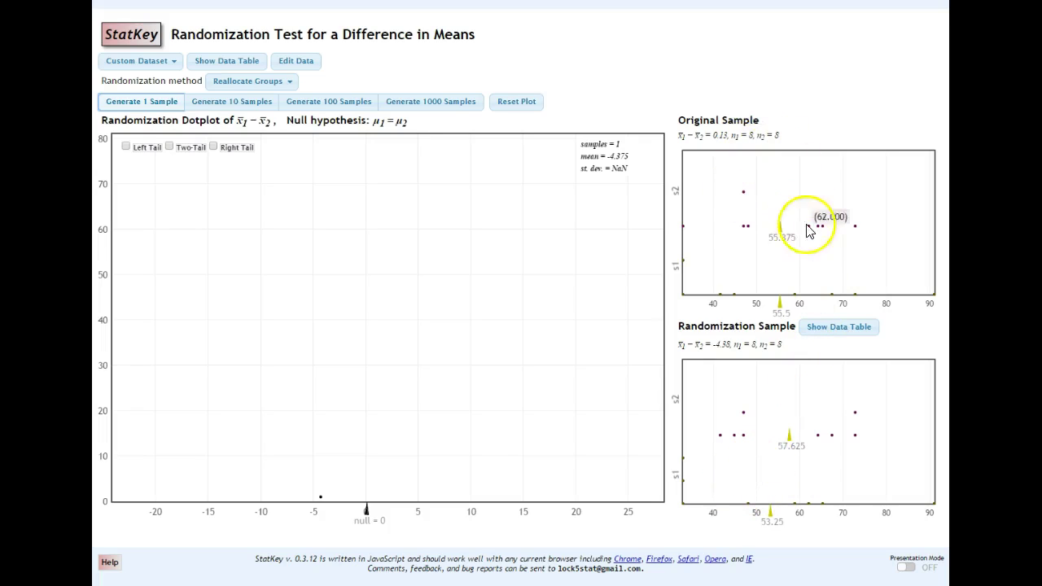
- Examine the label and value pairs in the original data and compare them with the reallocated values in the Randomization Sample plot
click(292, 62)
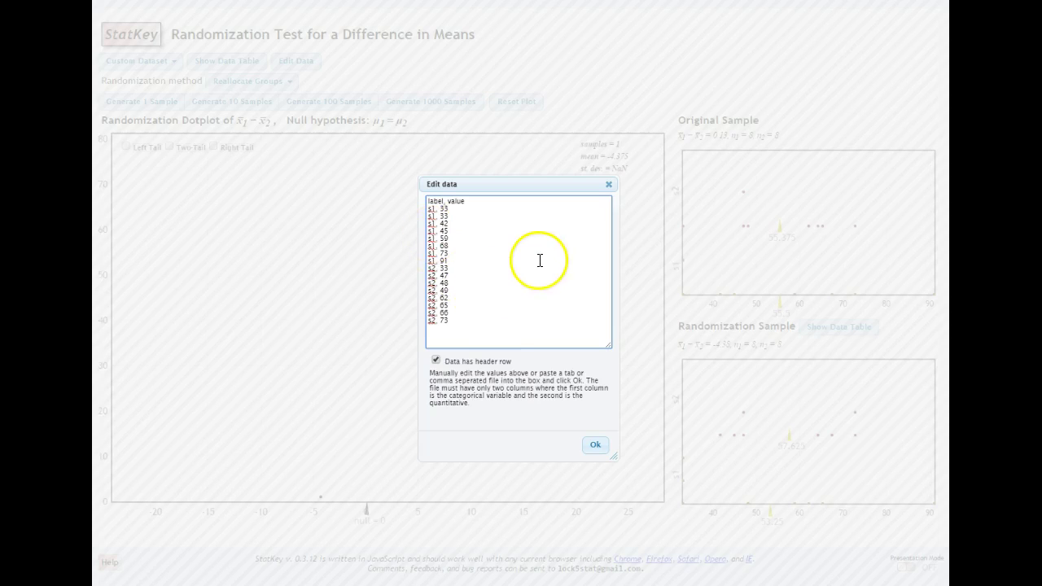
click(608, 185)
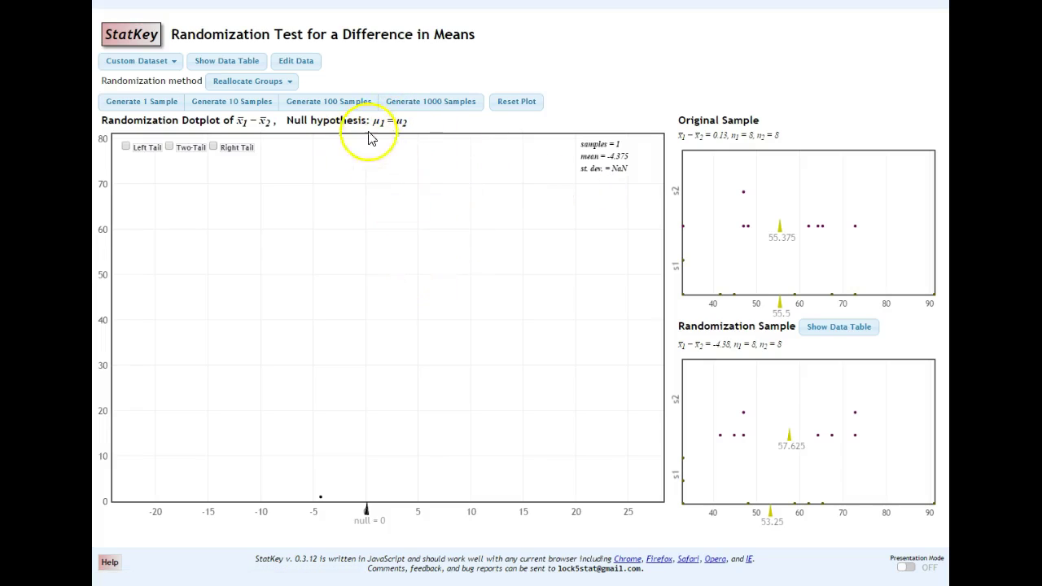
click(311, 62)
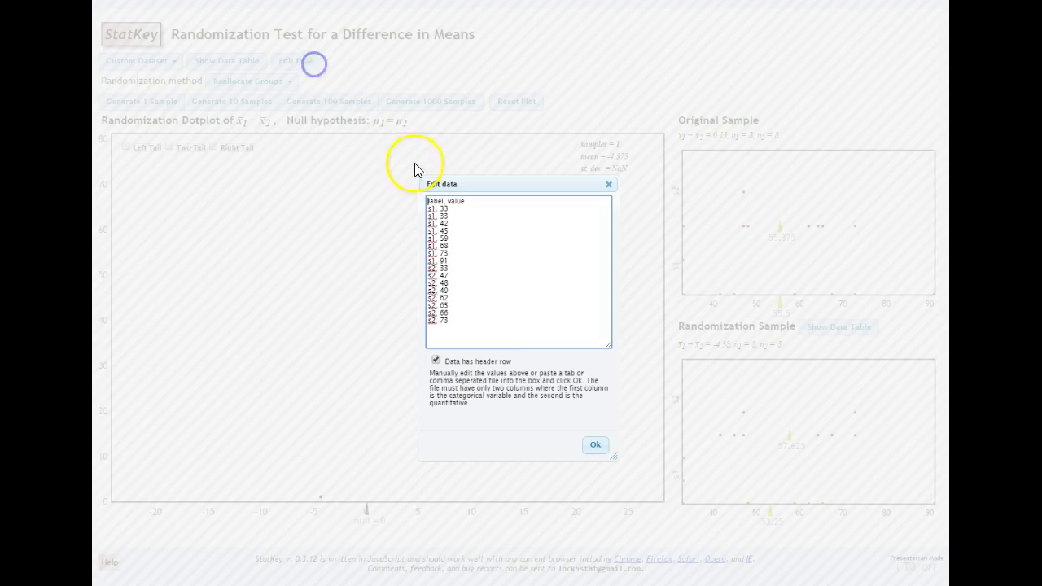
double_click(443, 209)
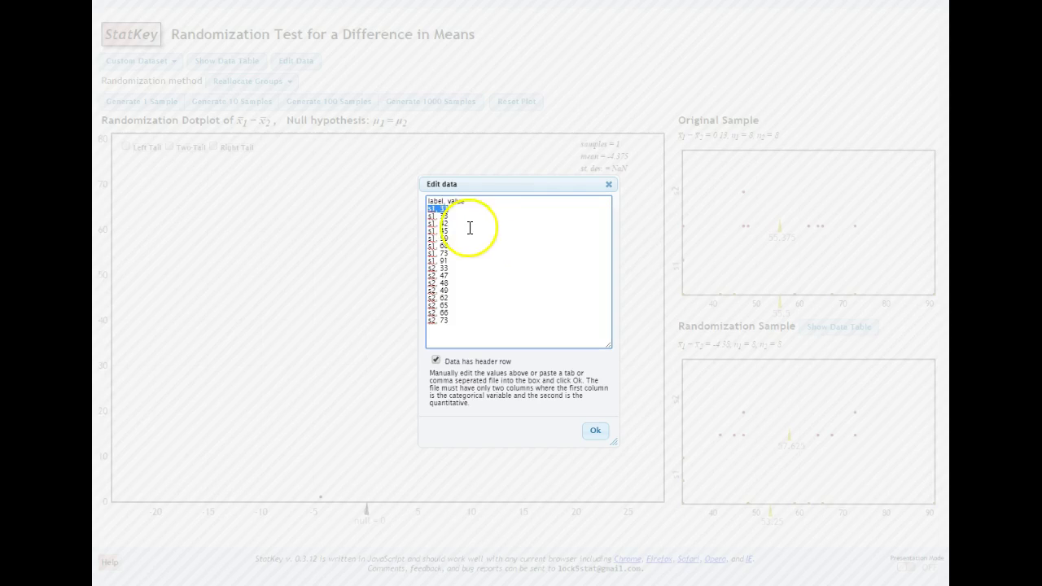
click(451, 210)
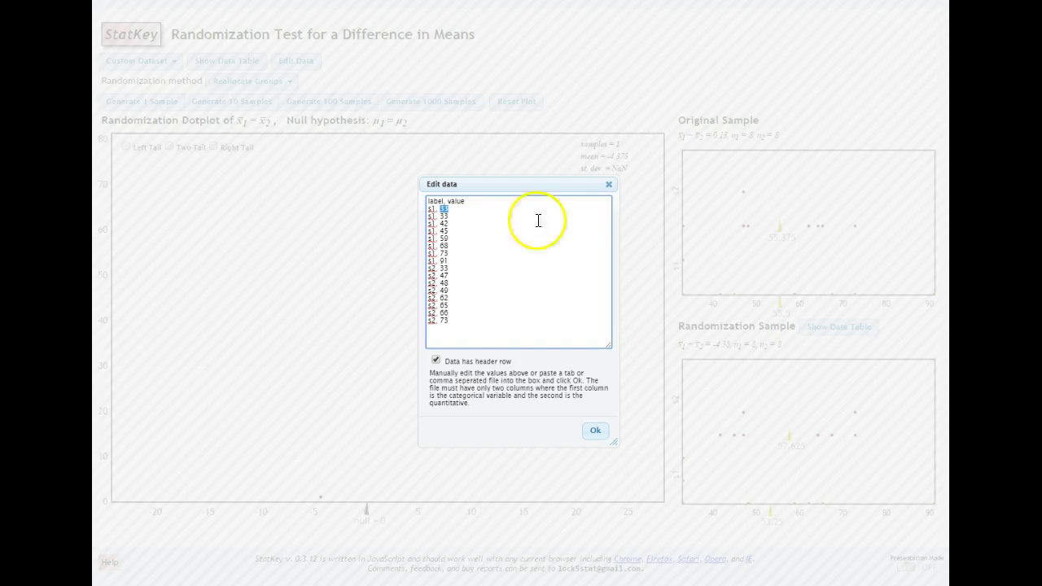
click(608, 185)
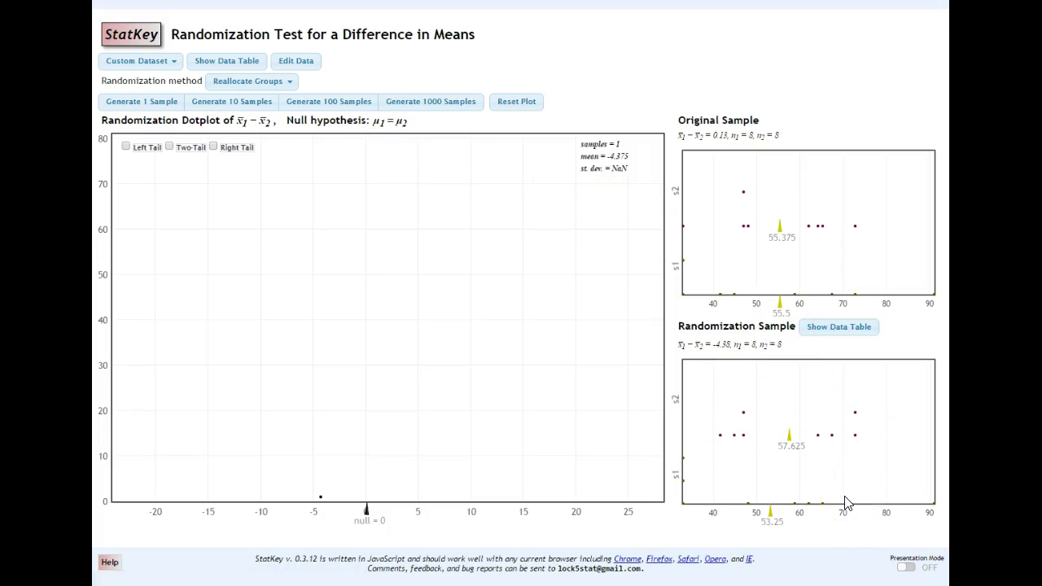
mouse_move(814, 488)
mouse_down()
mouse_move(771, 471)
mouse_move(683, 467)
mouse_move(681, 398)
mouse_up()
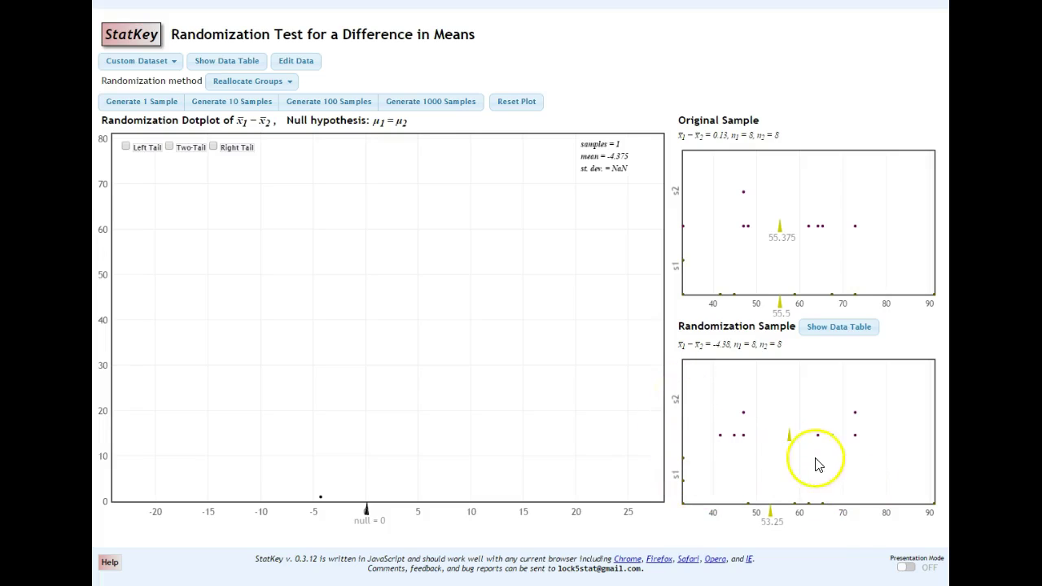
- Generate 5000 more randomization samples in batches of 1000
click(454, 108)
click(453, 108)
click(454, 108)
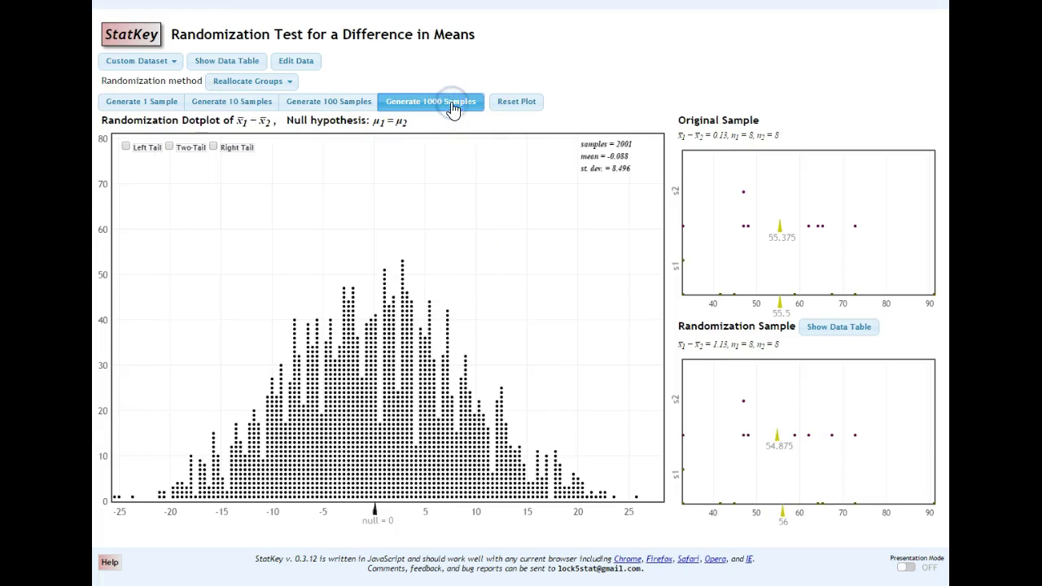
click(453, 108)
click(454, 108)
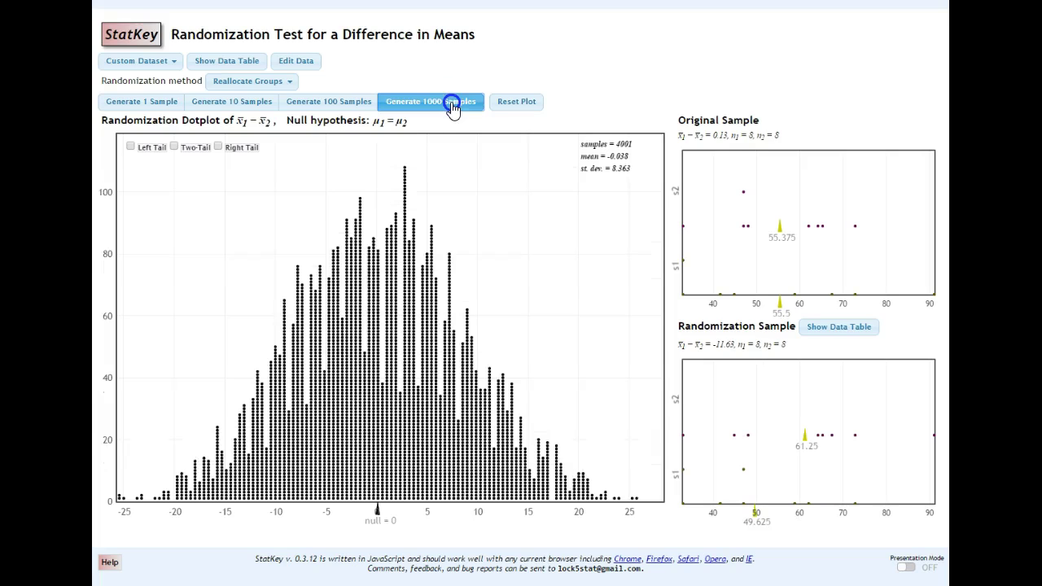
- Inspect the dots around the null value and shade both tails of the randomization dotplot
drag(421, 433, 476, 452)
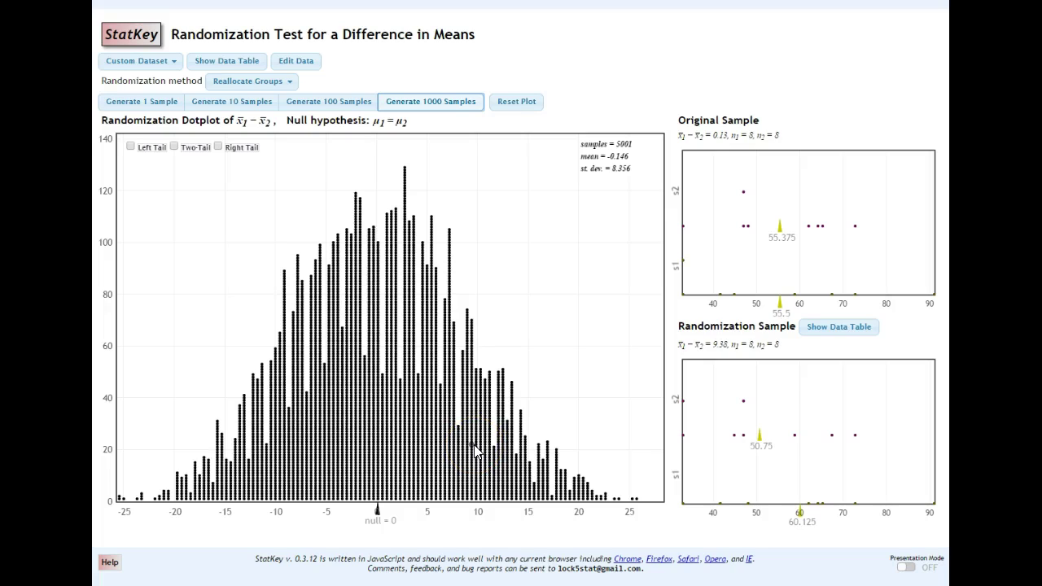
drag(399, 436, 396, 527)
click(396, 528)
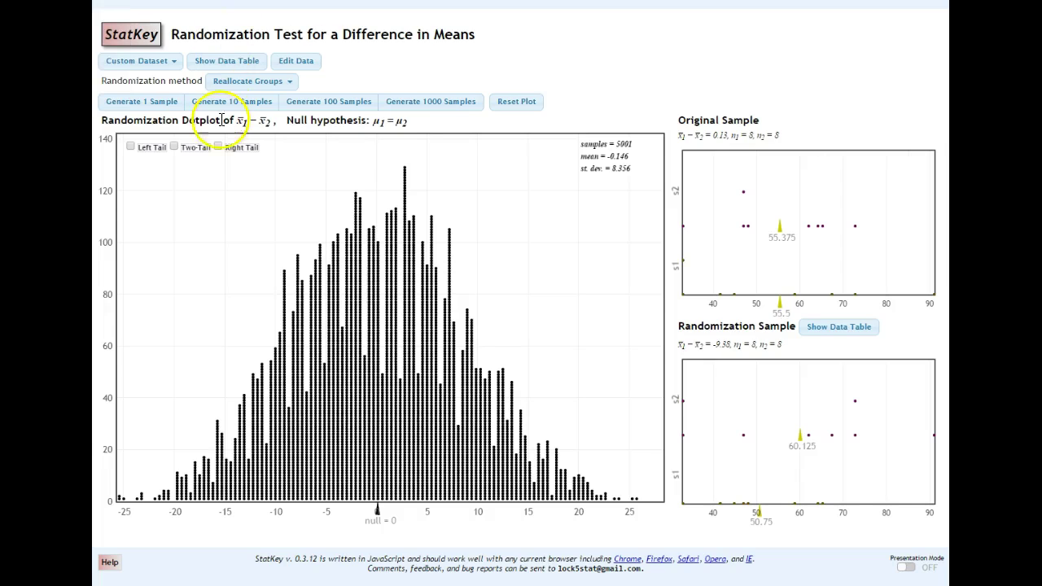
click(173, 146)
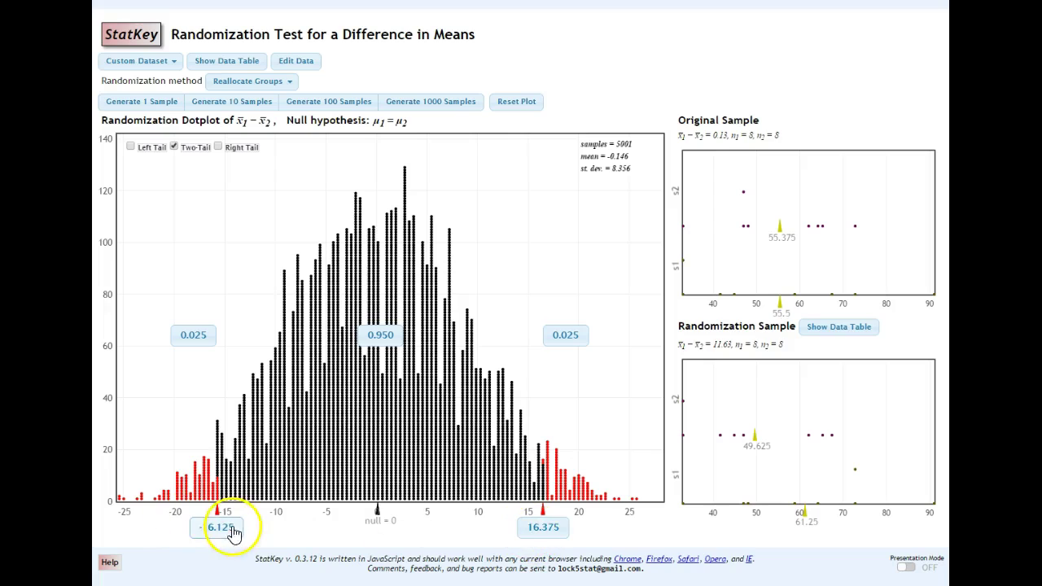
- Set the upper tail's cutoff to 0.13, the difference in means of the original sample
click(713, 137)
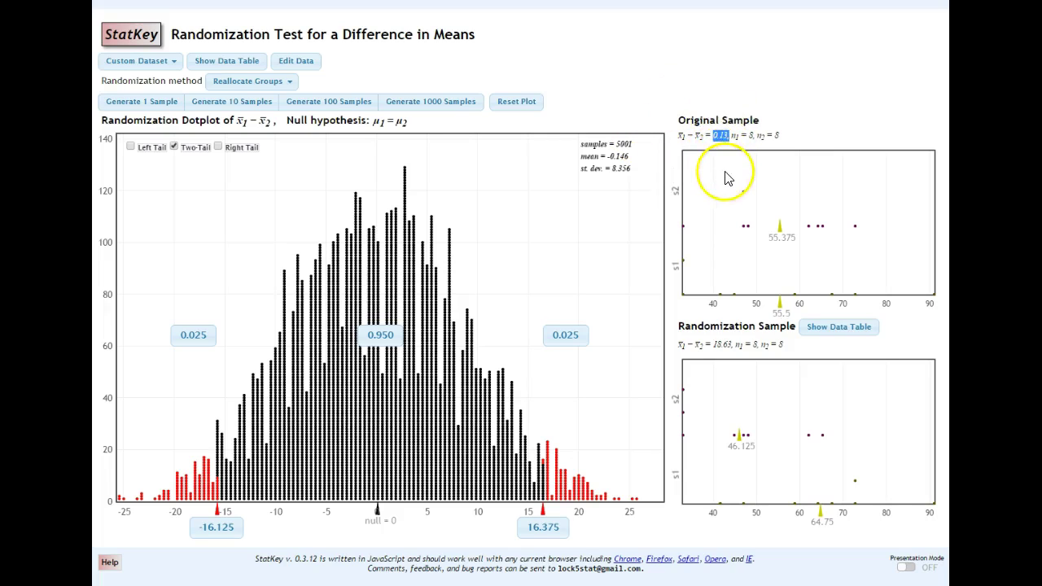
click(732, 143)
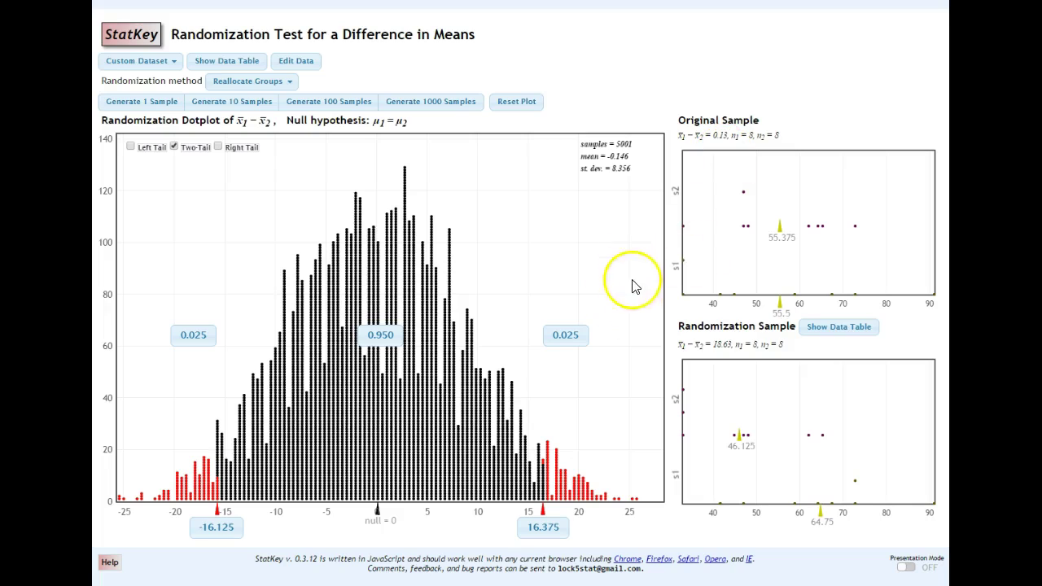
click(534, 486)
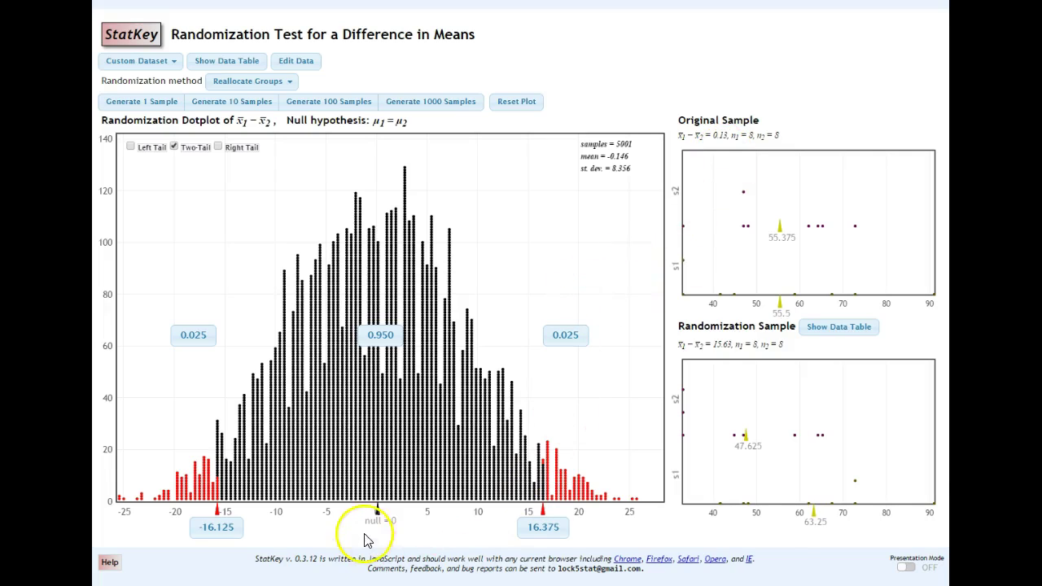
click(545, 537)
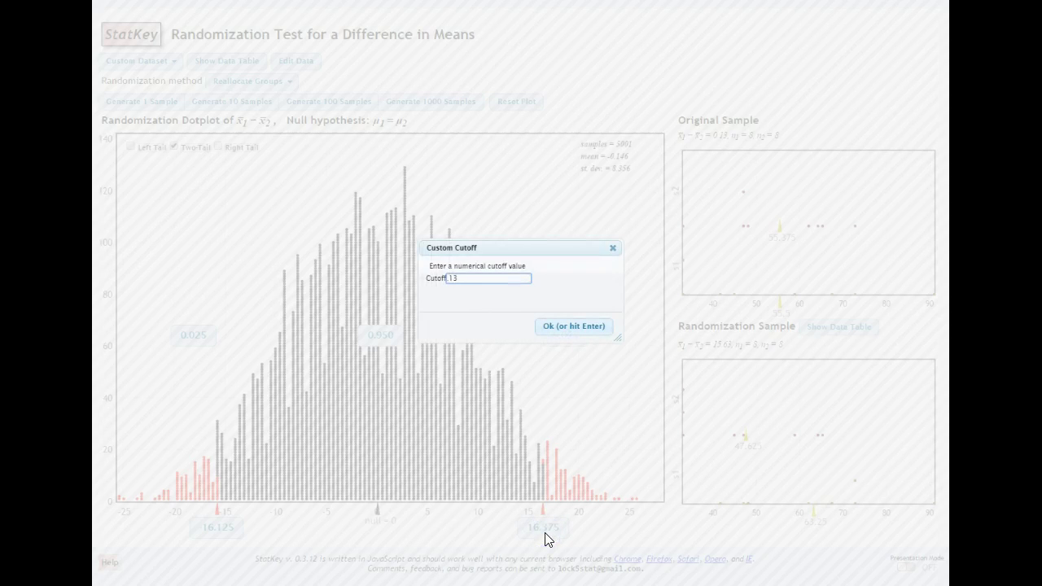
key(Return)
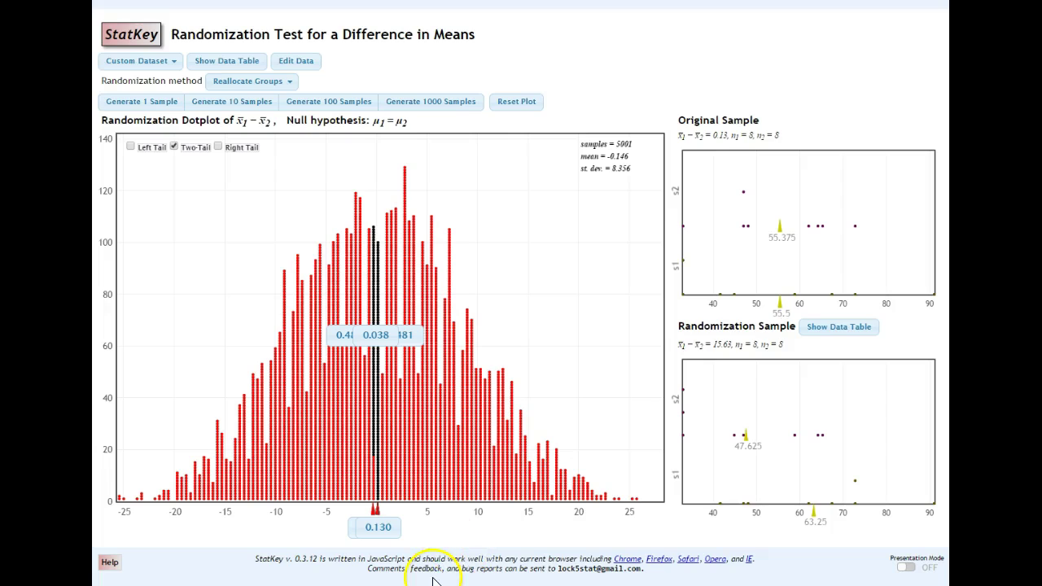
- Examine the left, middle and right proportions on the two-tailed randomization dotplot to work out the p-value
click(365, 398)
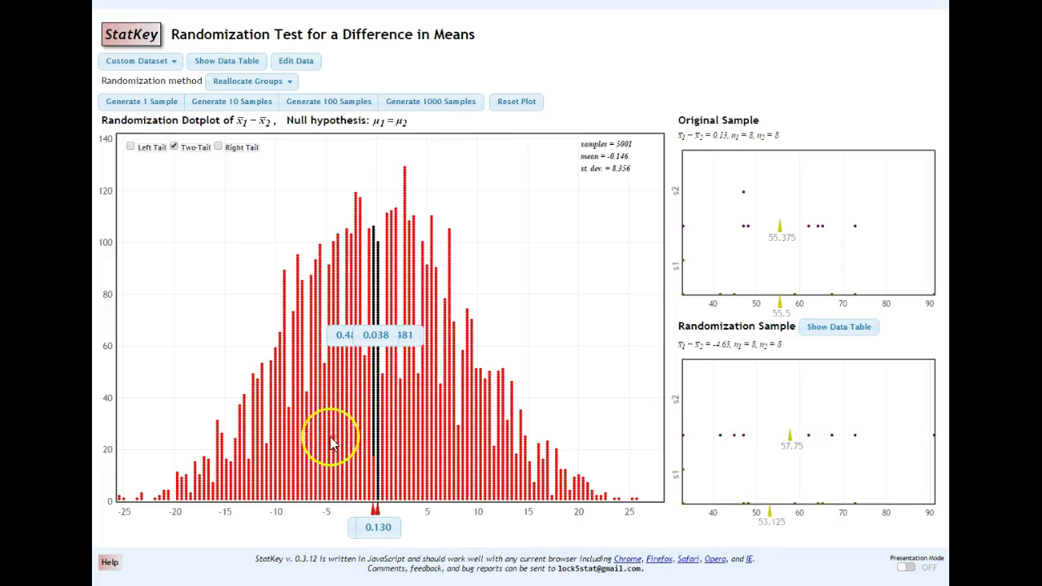
click(300, 445)
click(347, 425)
click(372, 454)
click(379, 415)
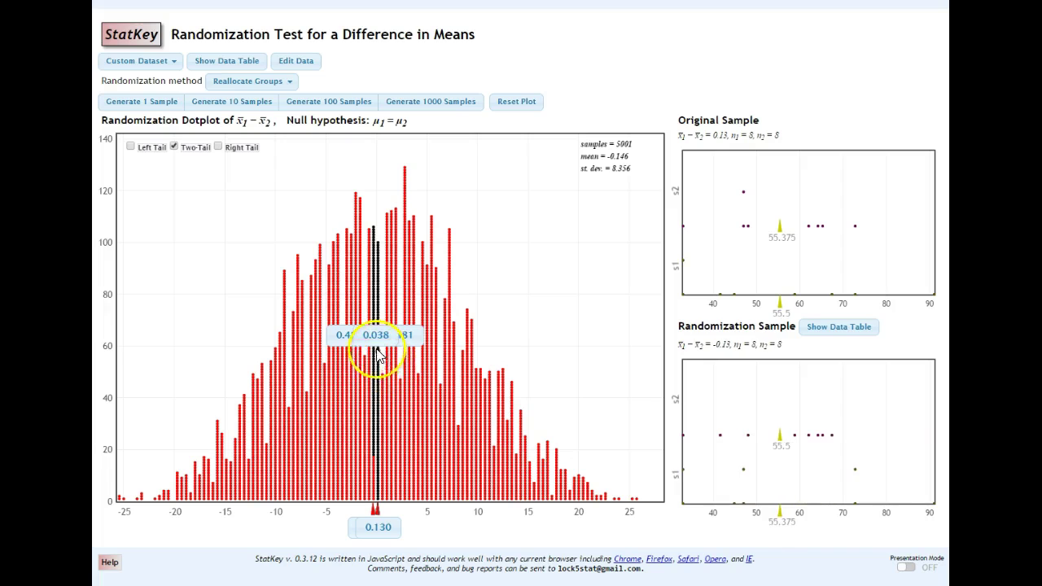
click(344, 358)
click(346, 349)
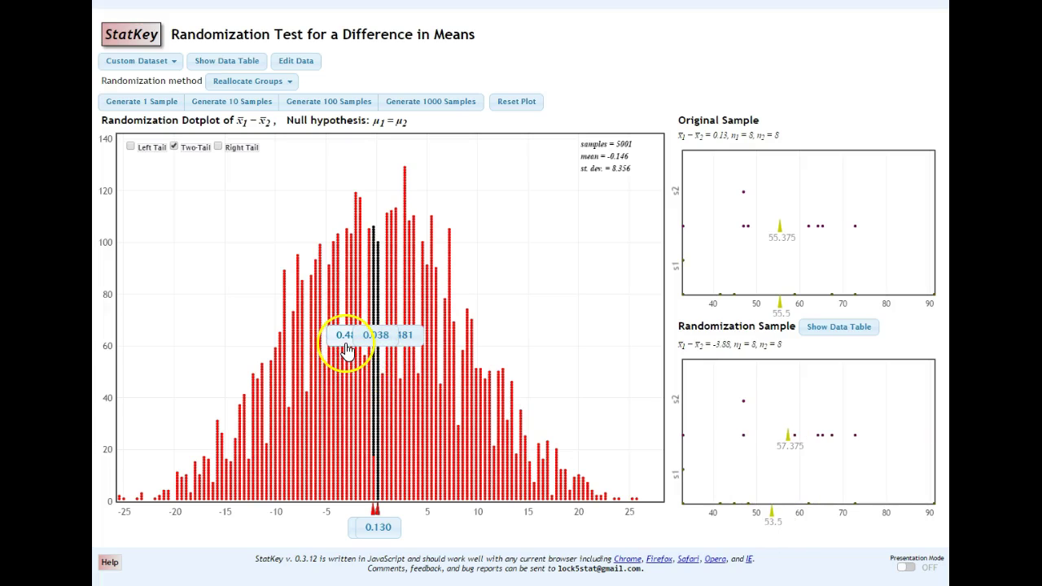
click(344, 342)
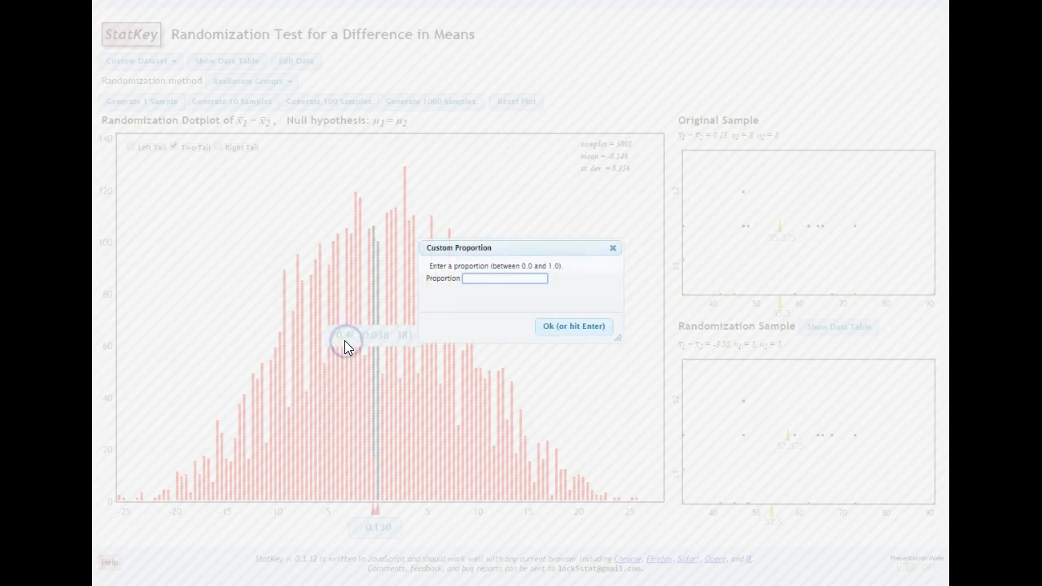
key(Escape)
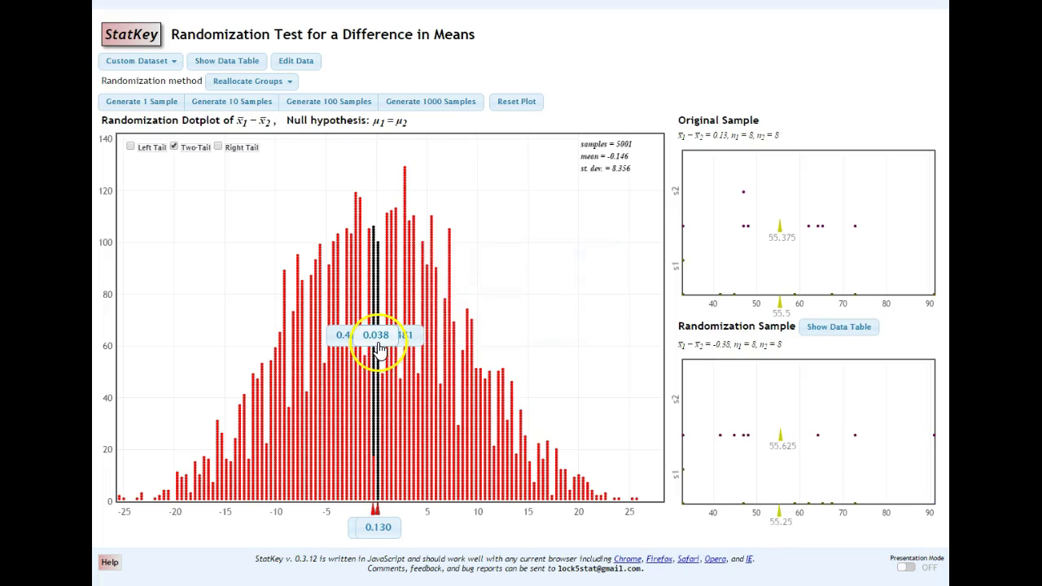
click(386, 358)
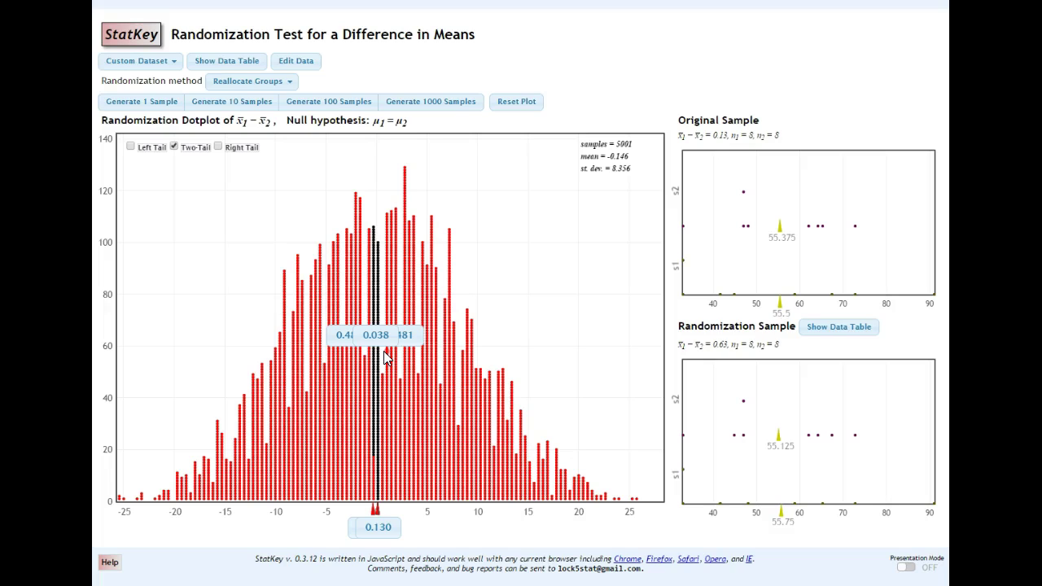
click(525, 411)
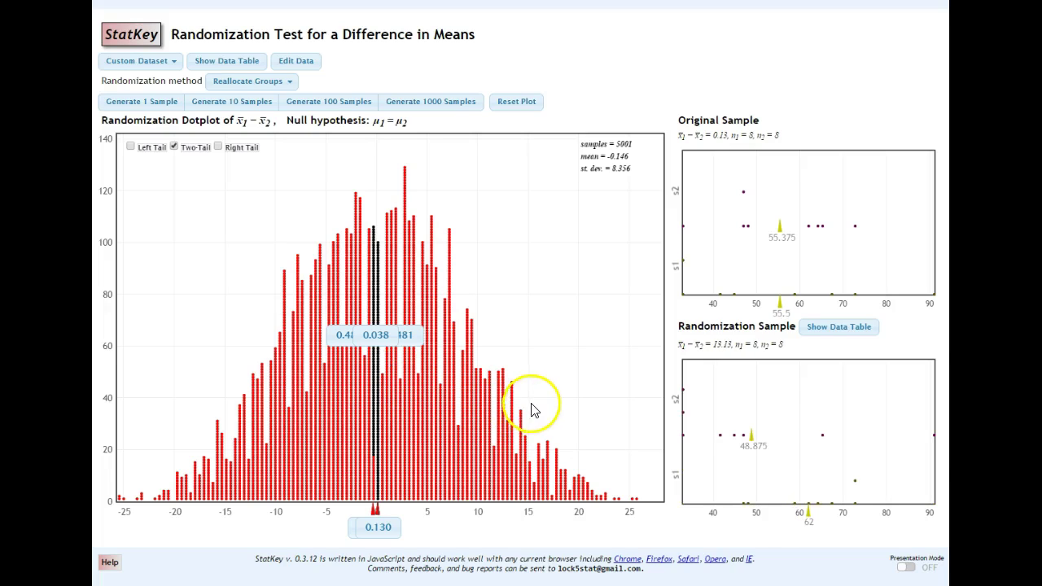
click(544, 454)
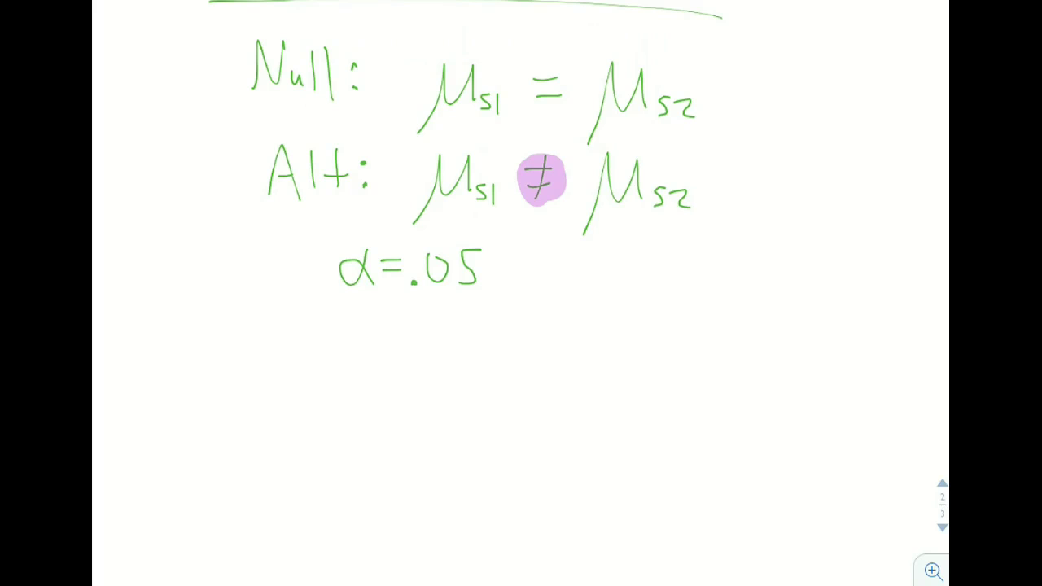
- Switch to the handwritten notes and write "p-value = .96" in magenta below the α = .05 line
mouse_move(308, 341)
mouse_down()
mouse_move(309, 389)
mouse_move(314, 366)
mouse_up()
drag(334, 355, 377, 343)
drag(399, 348, 400, 363)
mouse_move(416, 323)
mouse_down()
mouse_move(415, 364)
mouse_move(439, 362)
mouse_up()
mouse_move(440, 358)
mouse_down()
mouse_move(499, 346)
mouse_move(498, 357)
mouse_up()
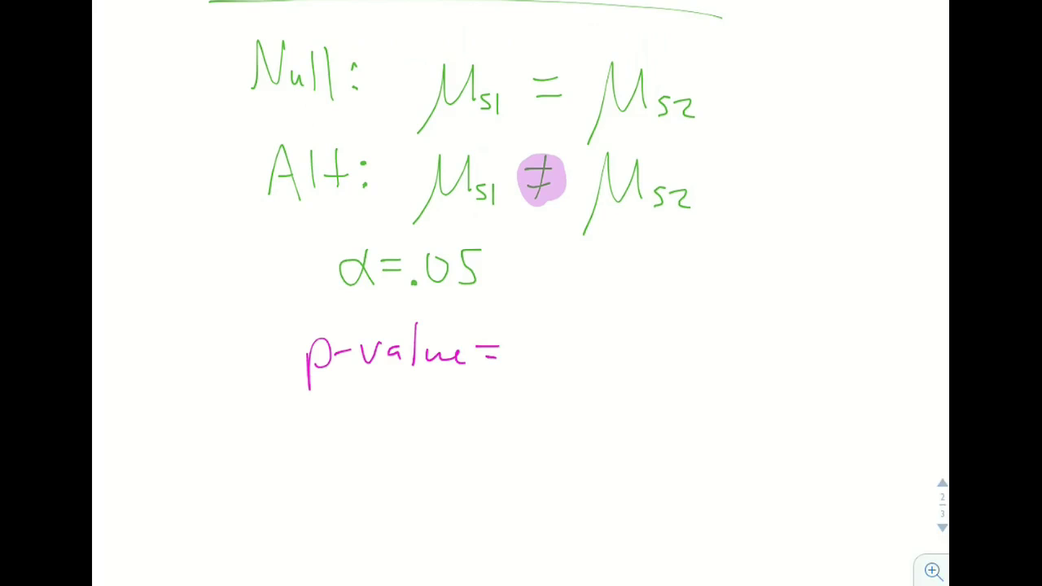
click(521, 366)
mouse_move(551, 338)
mouse_down()
mouse_move(551, 364)
mouse_move(572, 355)
mouse_up()
- Handwrite the conclusion "fail to reject" in magenta below the p-value line
drag(385, 404, 366, 437)
drag(352, 427, 409, 437)
mouse_move(423, 403)
mouse_down()
mouse_move(427, 436)
mouse_move(466, 415)
mouse_move(457, 436)
mouse_up()
drag(450, 423, 469, 422)
drag(480, 428, 524, 424)
drag(529, 432, 544, 441)
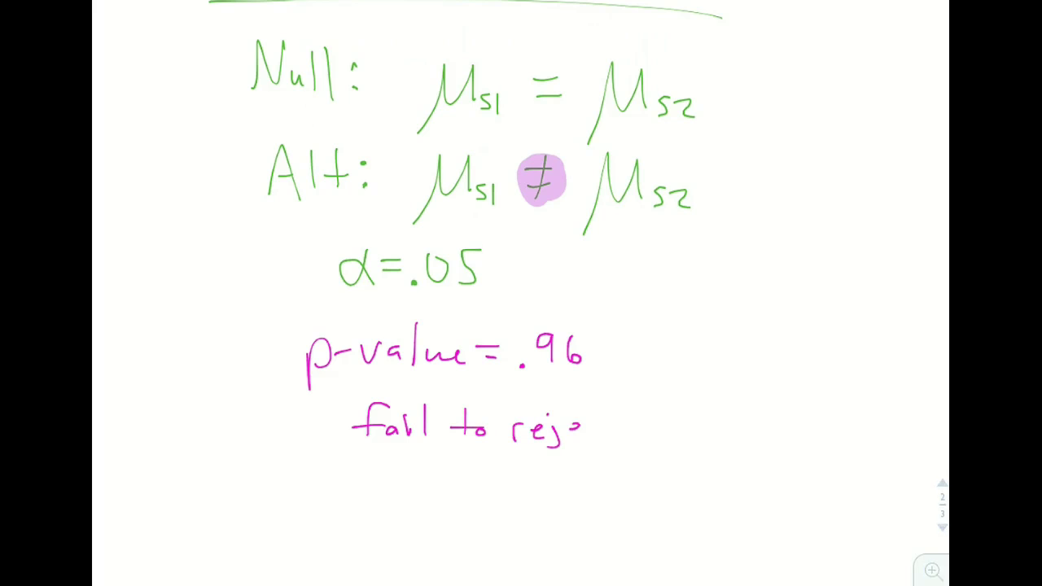